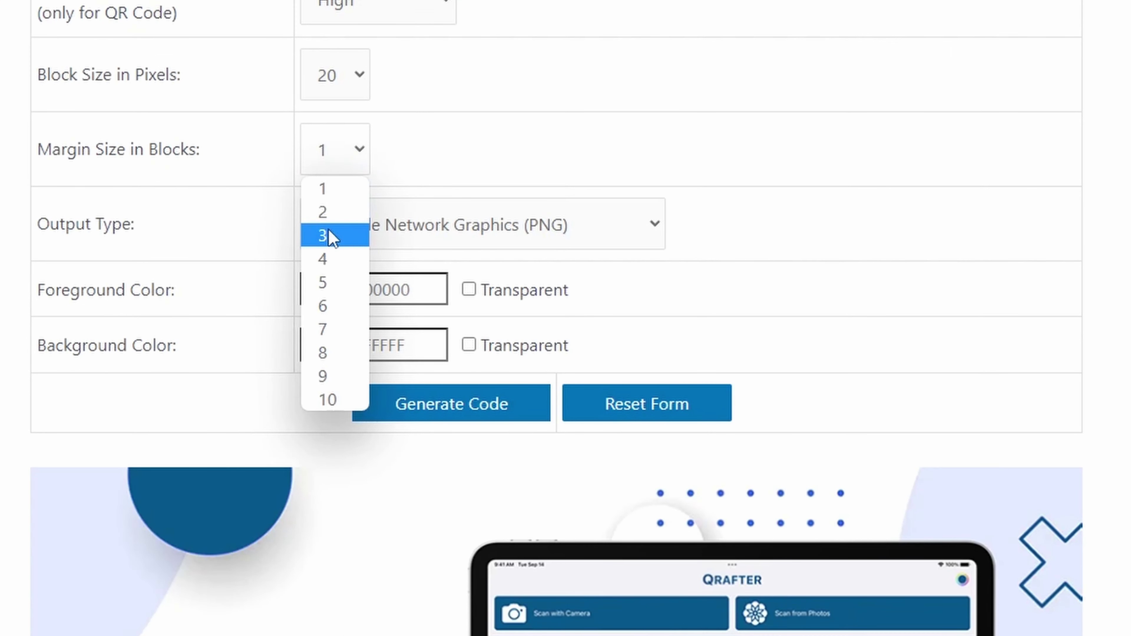
# Step: Generate the QR code with a margin size of 3 blocks and start saving the resulting image
pyautogui.click(327, 234)
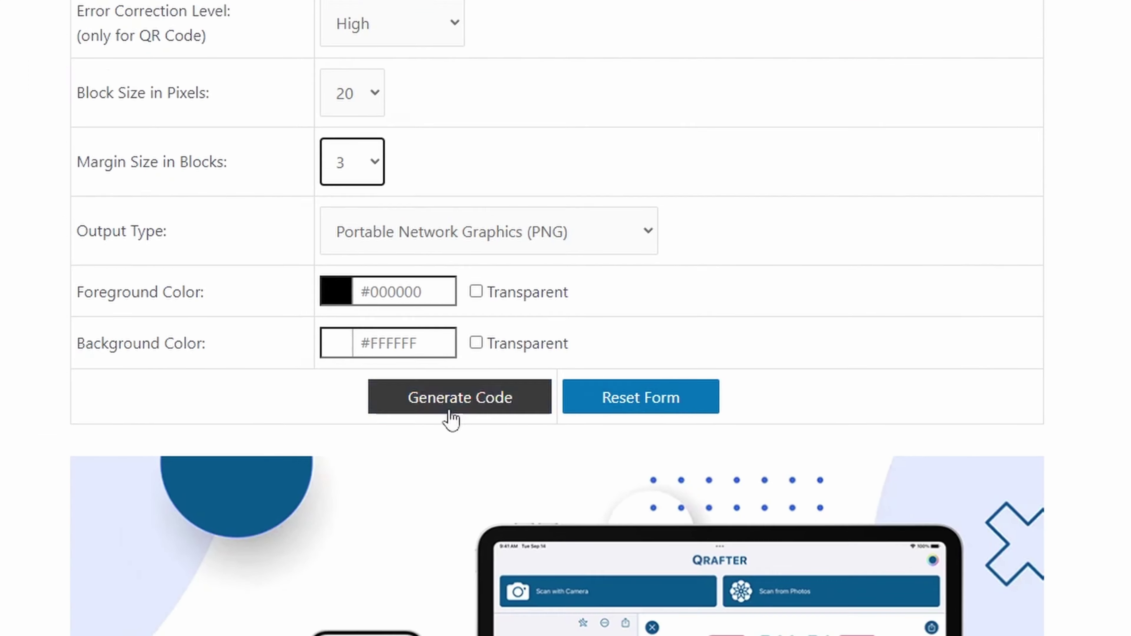
pyautogui.click(490, 399)
pyautogui.rightClick(553, 310)
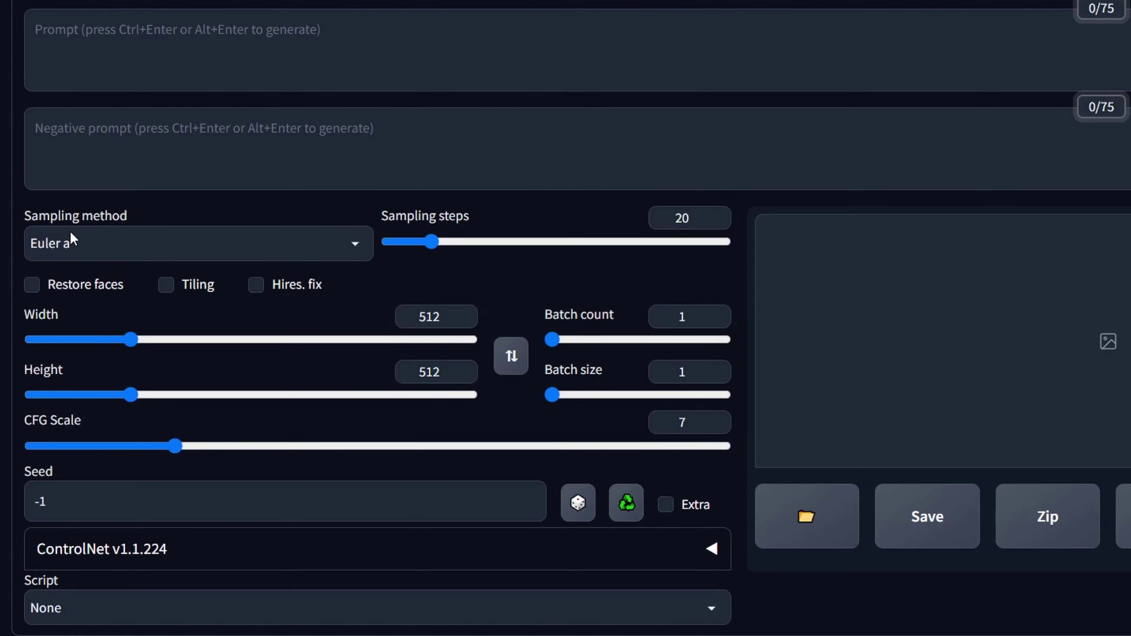
# Step: Set the sampling method for the image generation to DPM++ 2M Karras
pyautogui.click(80, 236)
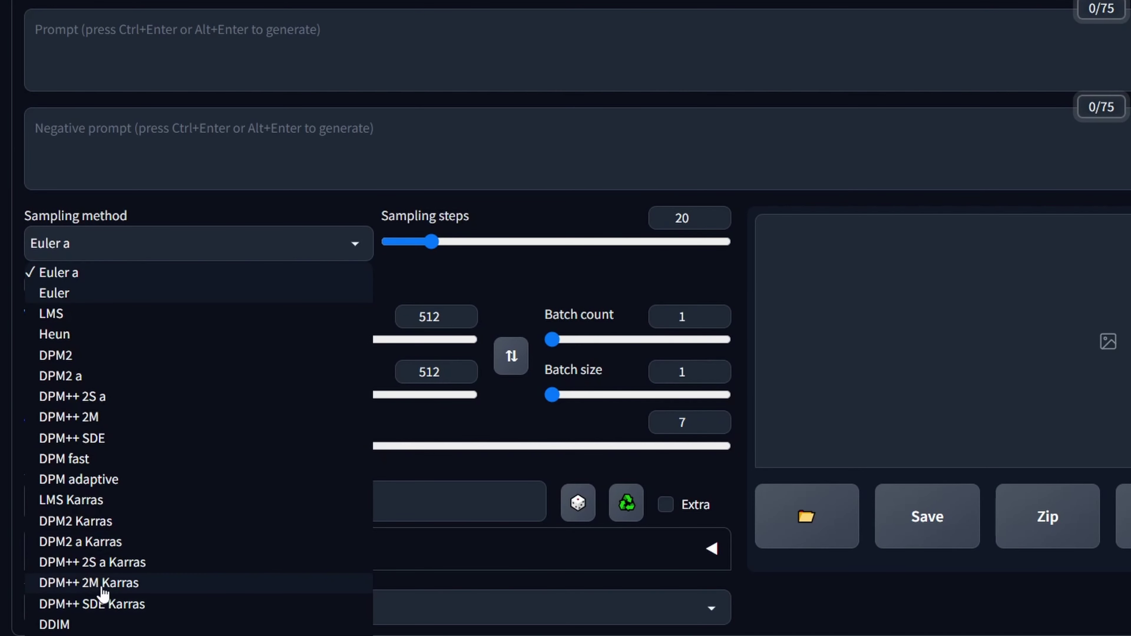
pyautogui.click(89, 583)
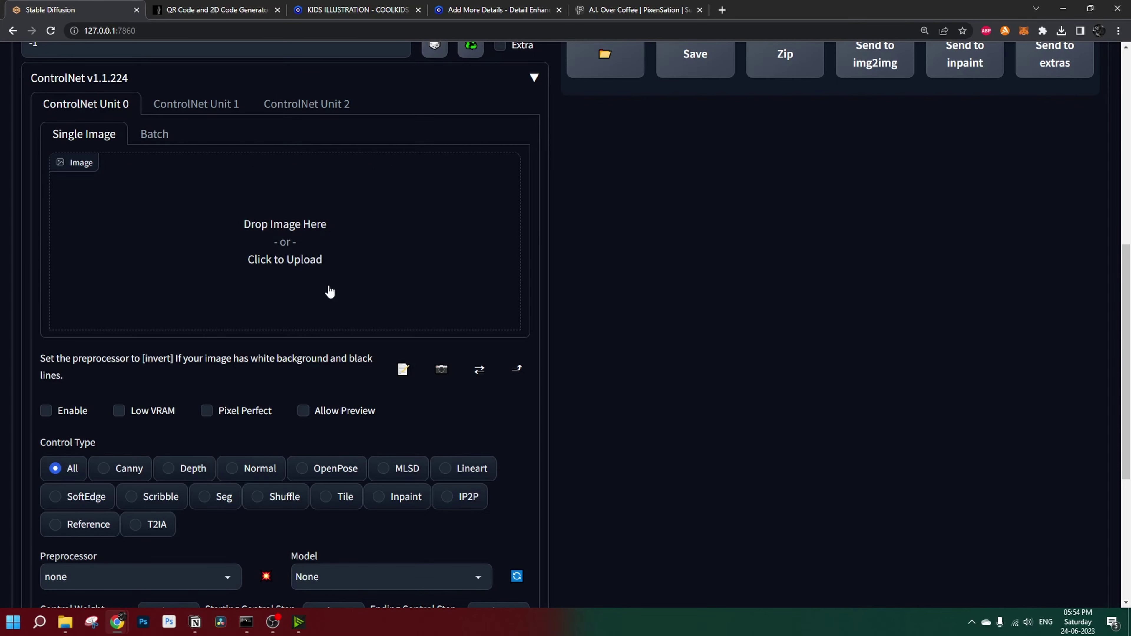
# Step: Open the ControlNet settings and check the Multi ControlNet maximum models amount
pyautogui.scroll(5, 339, 327)
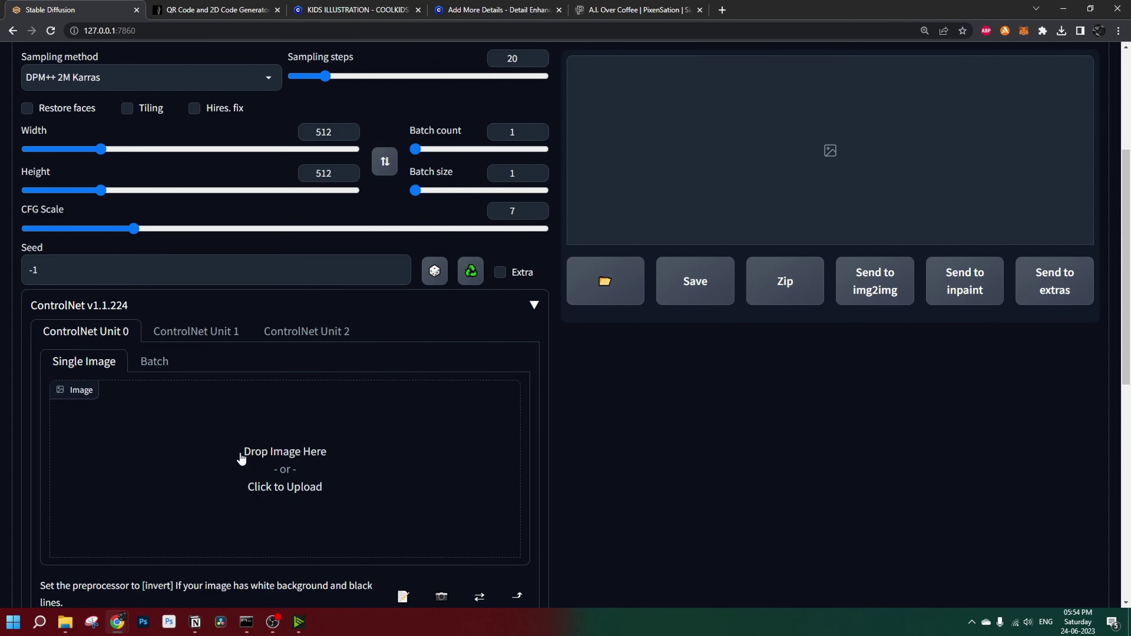
pyautogui.scroll(5, 241, 458)
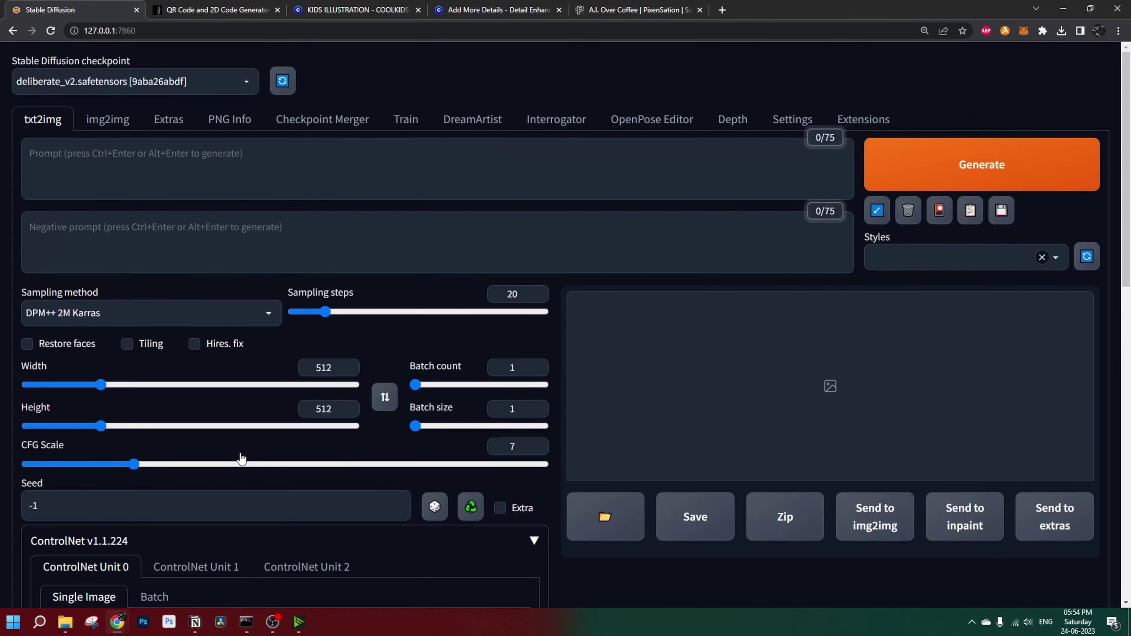
pyautogui.click(792, 119)
pyautogui.scroll(-5, 143, 360)
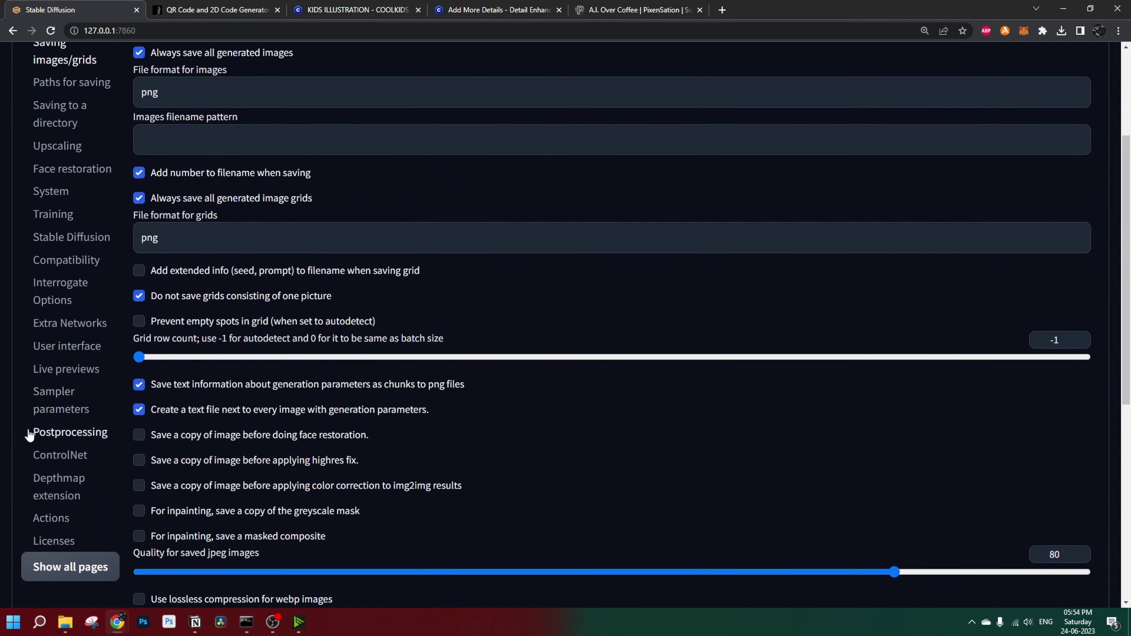
pyautogui.click(48, 454)
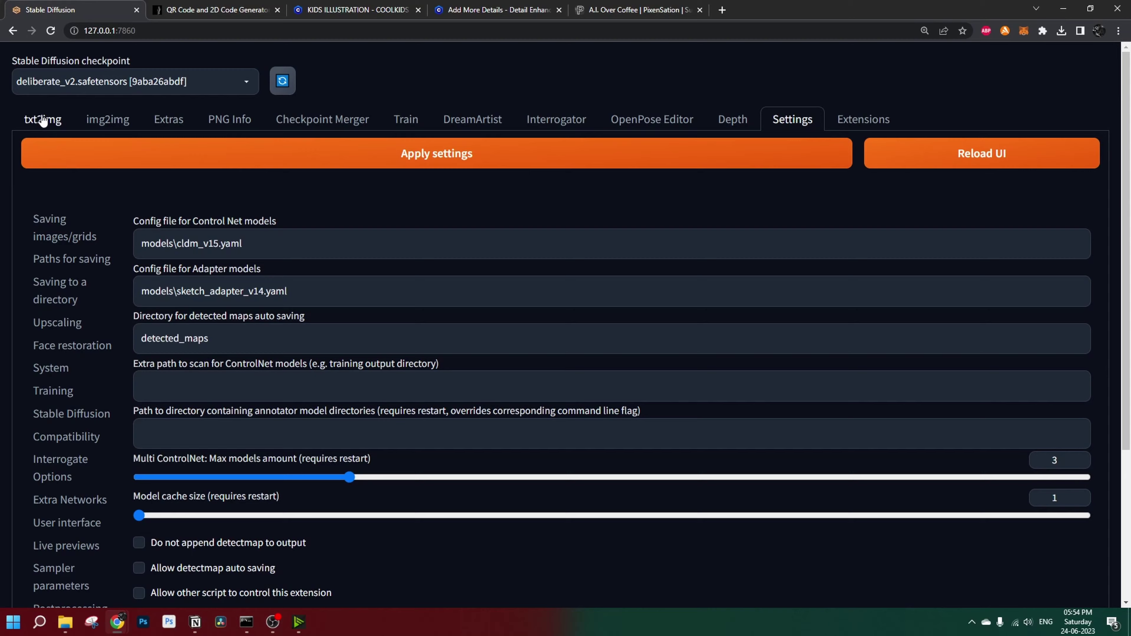
# Step: Return to text-to-image generation and load the QR code image into ControlNet Unit 0
pyautogui.click(43, 120)
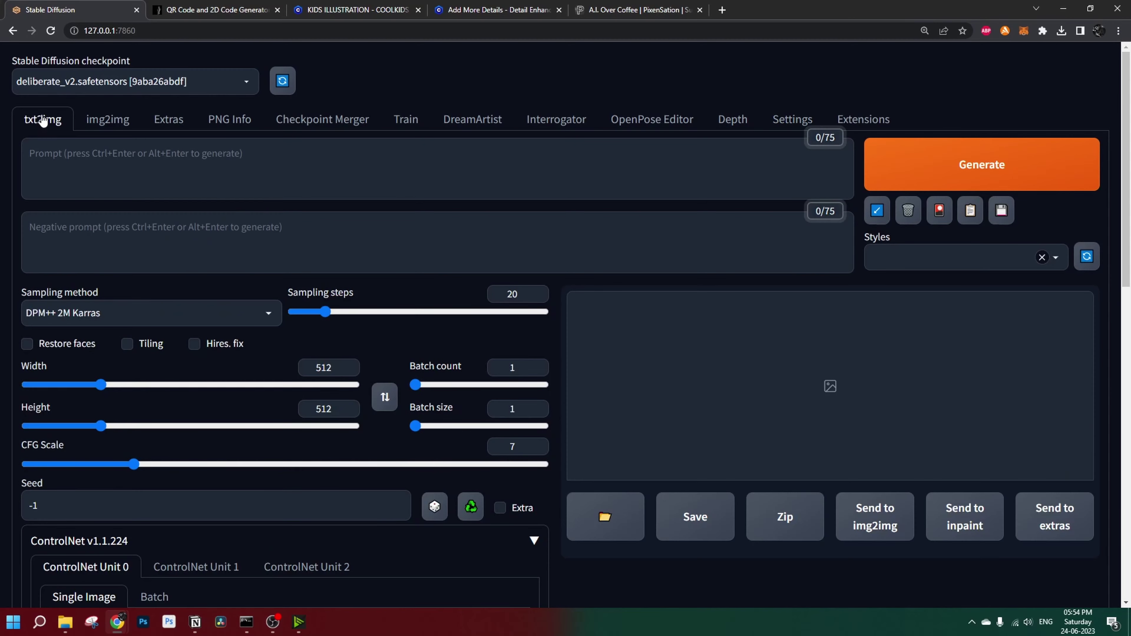
pyautogui.scroll(-6, 321, 399)
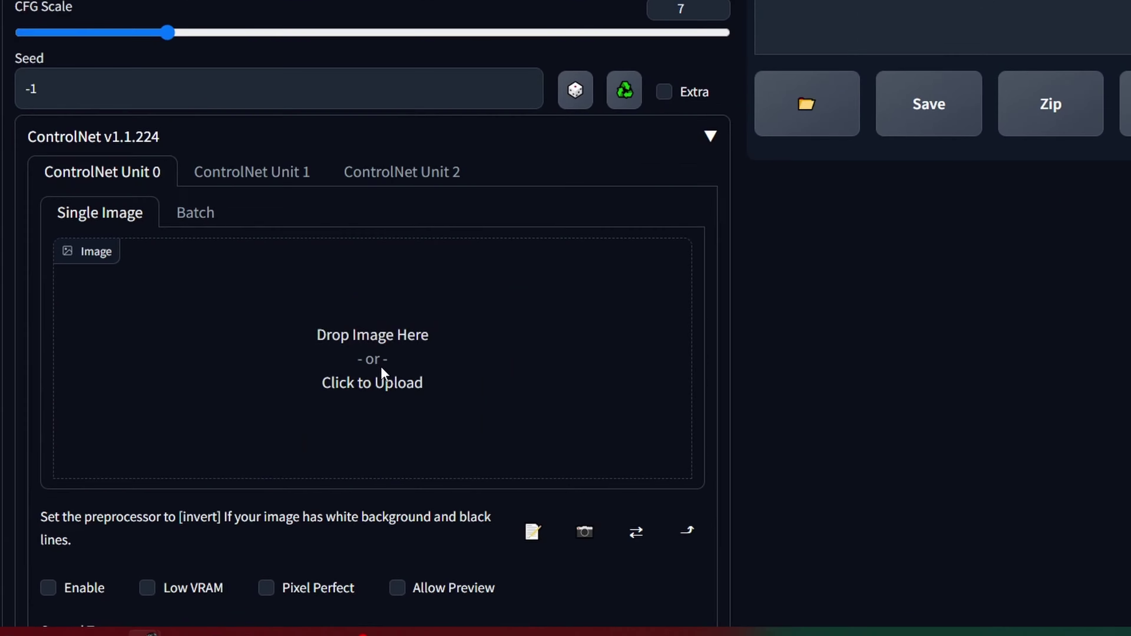
pyautogui.click(440, 343)
pyautogui.doubleClick(139, 118)
# Step: Try the inpaint_global_harmonious preprocessor on the QR code with a preview, and reset the preprocessor to none
pyautogui.scroll(-5, 285, 312)
pyautogui.scroll(-2, 90, 394)
pyautogui.click(90, 394)
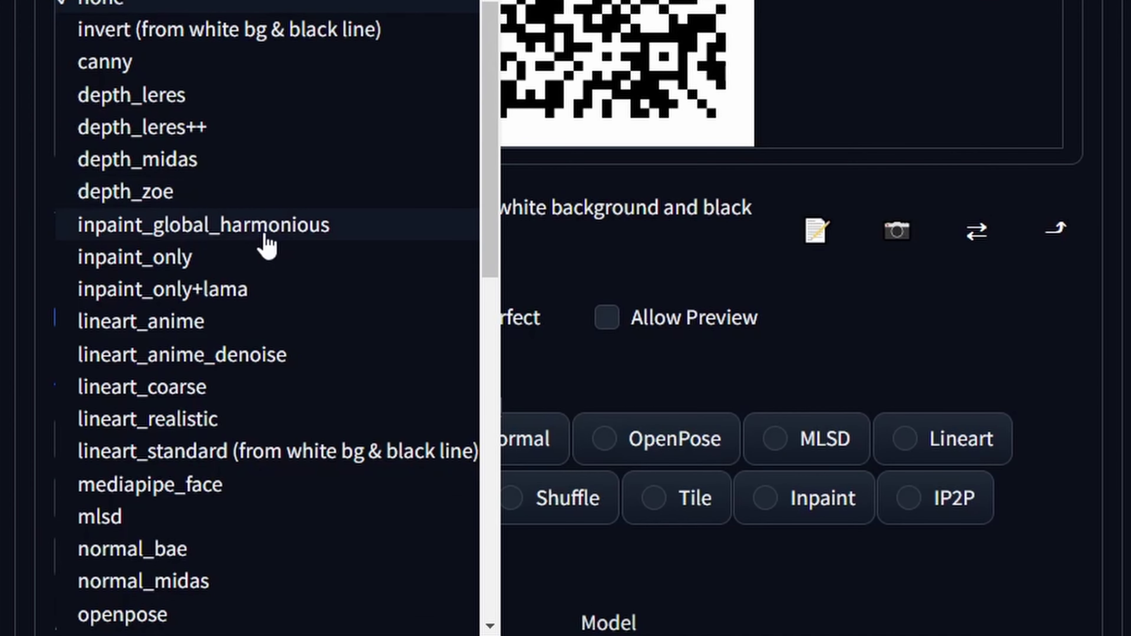
pyautogui.click(267, 240)
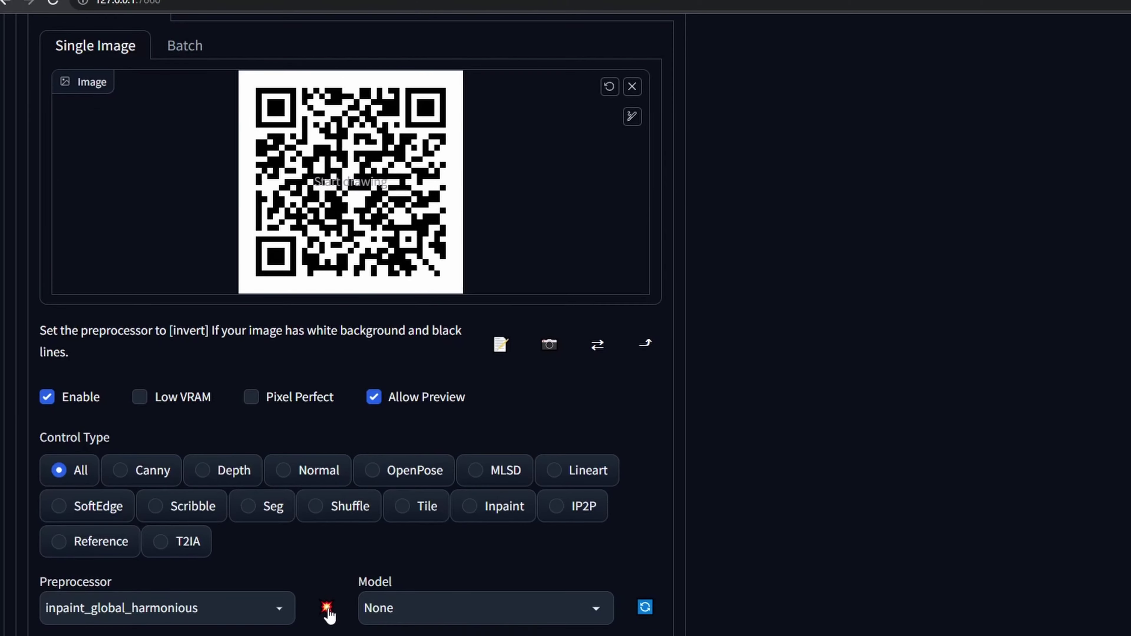
pyautogui.click(326, 608)
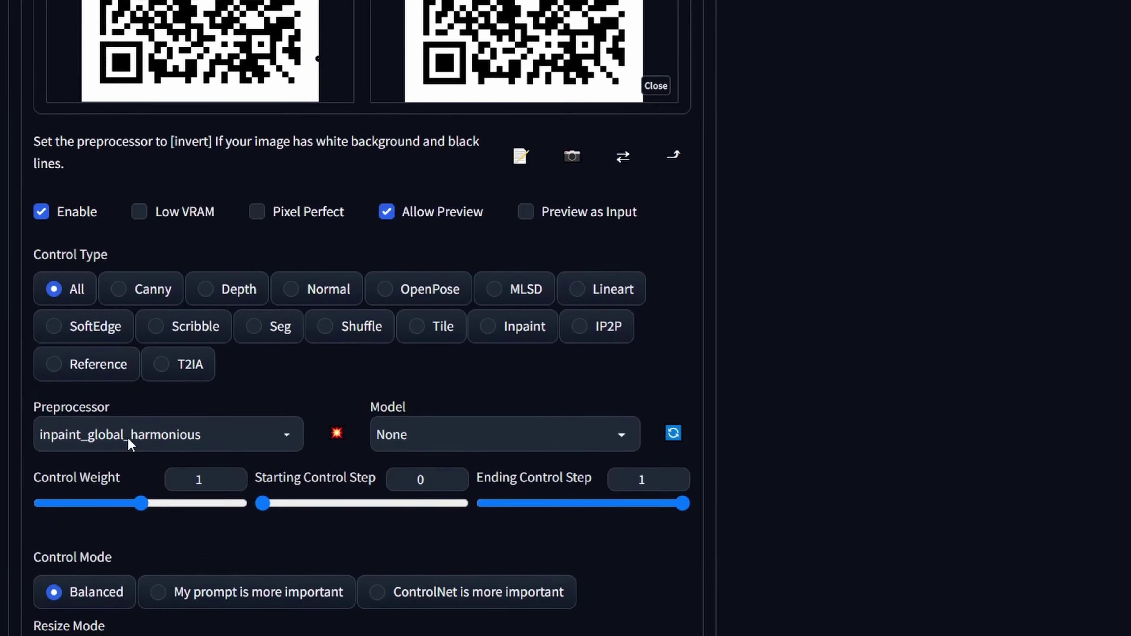
pyautogui.click(102, 439)
pyautogui.click(64, 40)
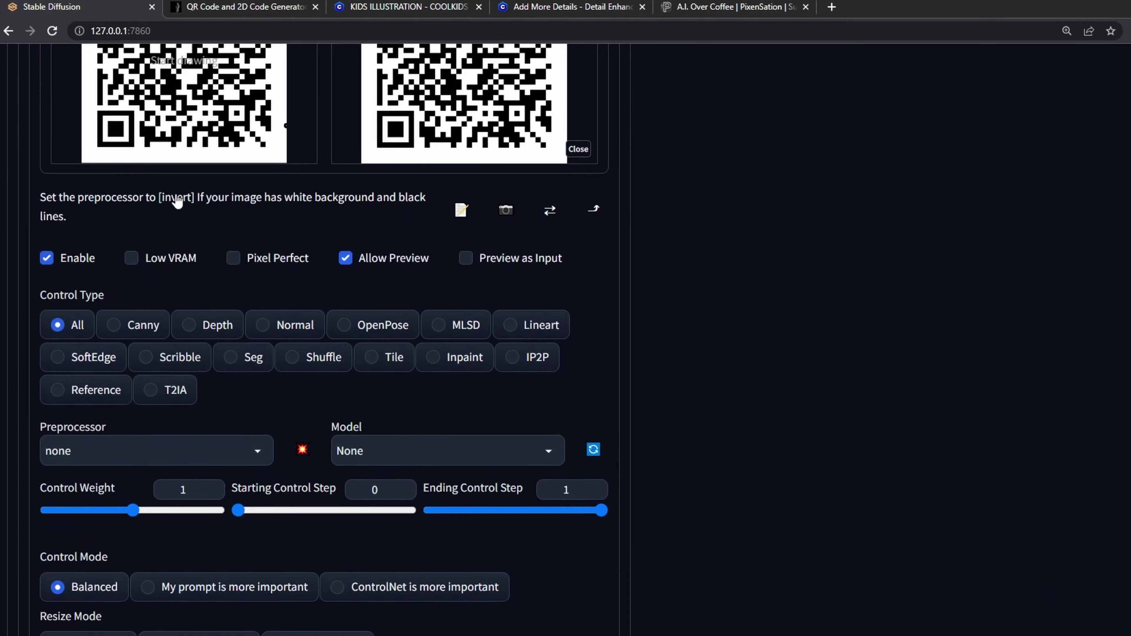
# Step: Choose the control_v1p_sd15_brightness model for ControlNet Unit 0
pyautogui.scroll(5, 360, 444)
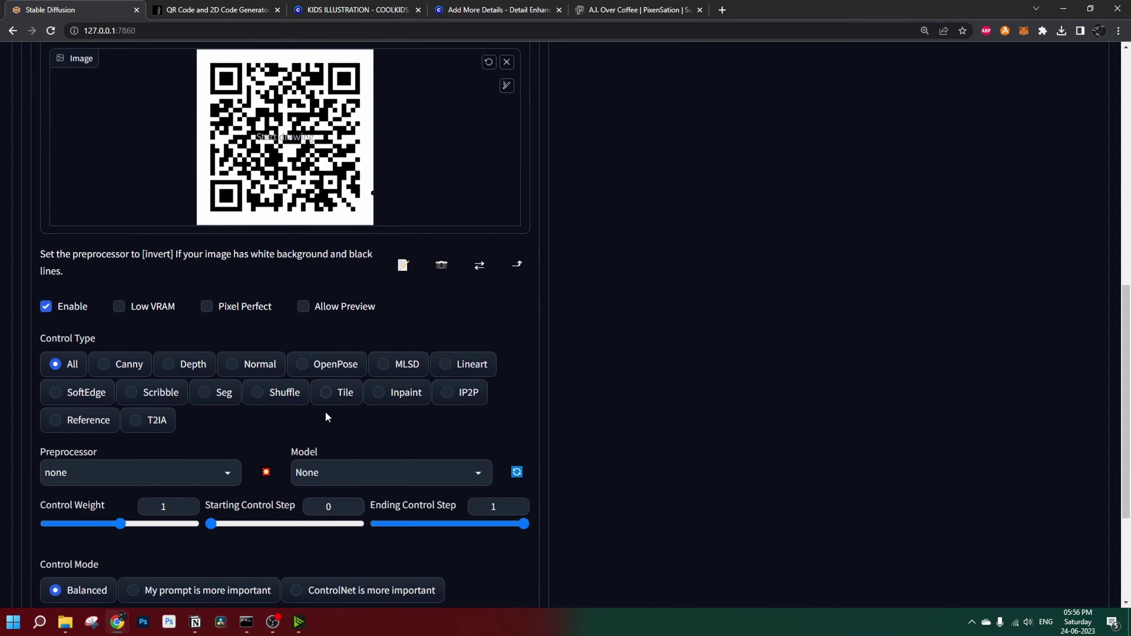
pyautogui.scroll(-2, 327, 417)
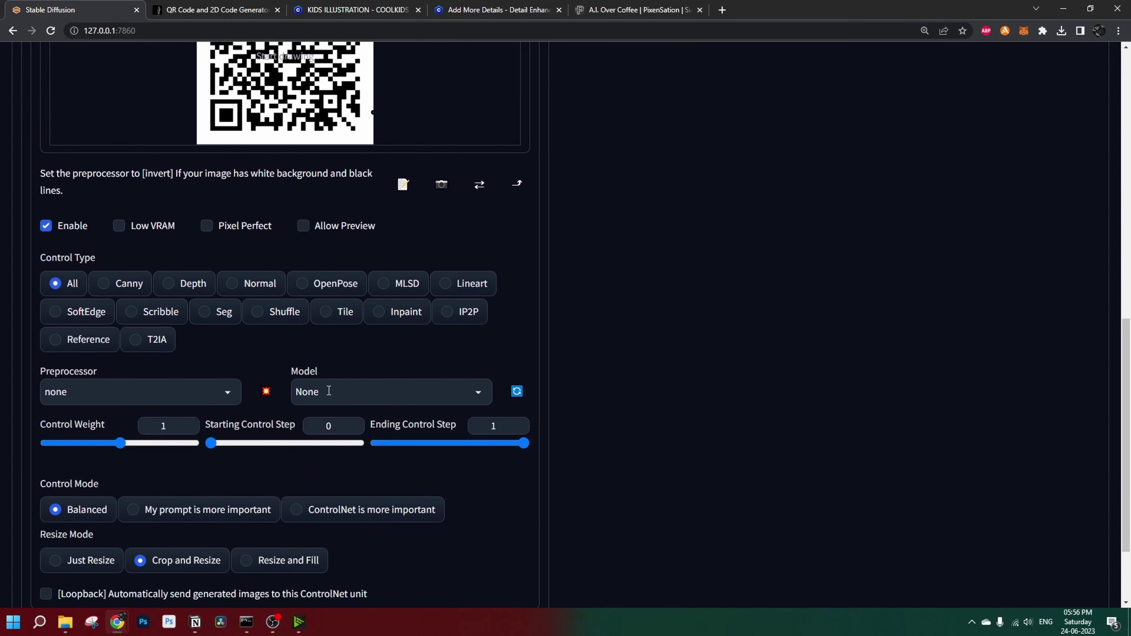
pyautogui.scroll(3, 419, 528)
pyautogui.click(380, 512)
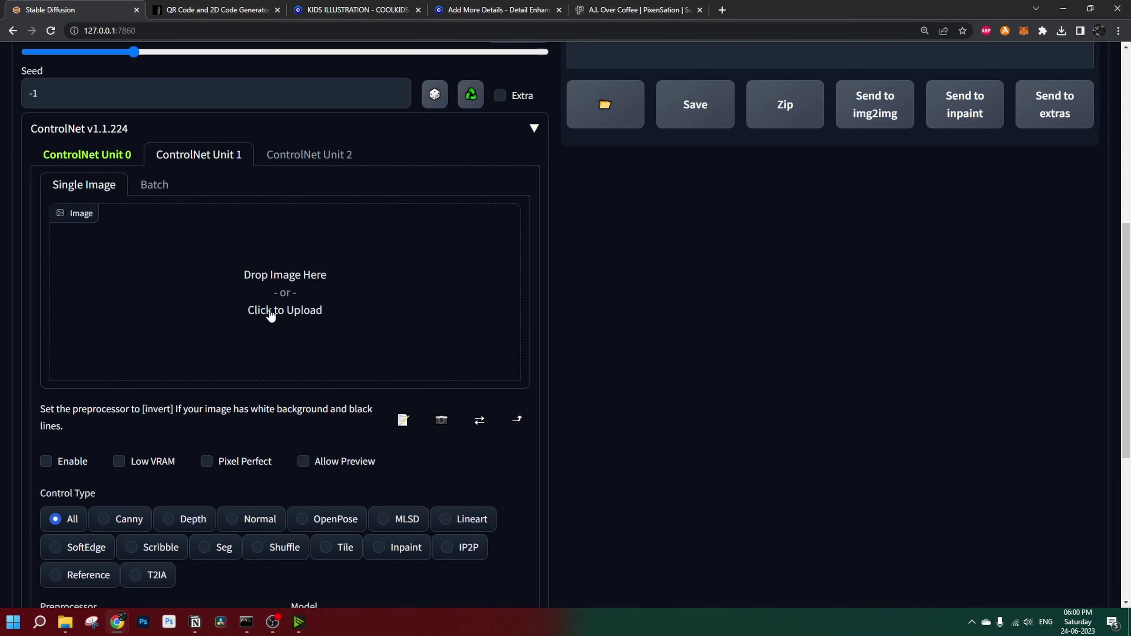
# Step: Load the QR code image into ControlNet Unit 1 and enable the unit with Pixel Perfect
pyautogui.click(271, 314)
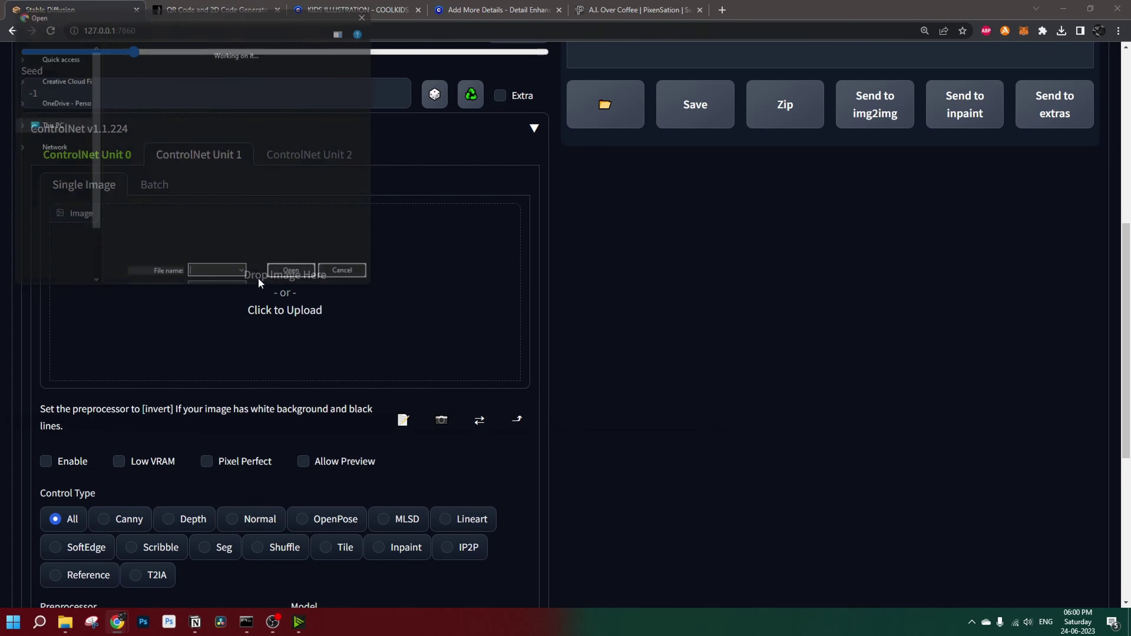
pyautogui.doubleClick(140, 125)
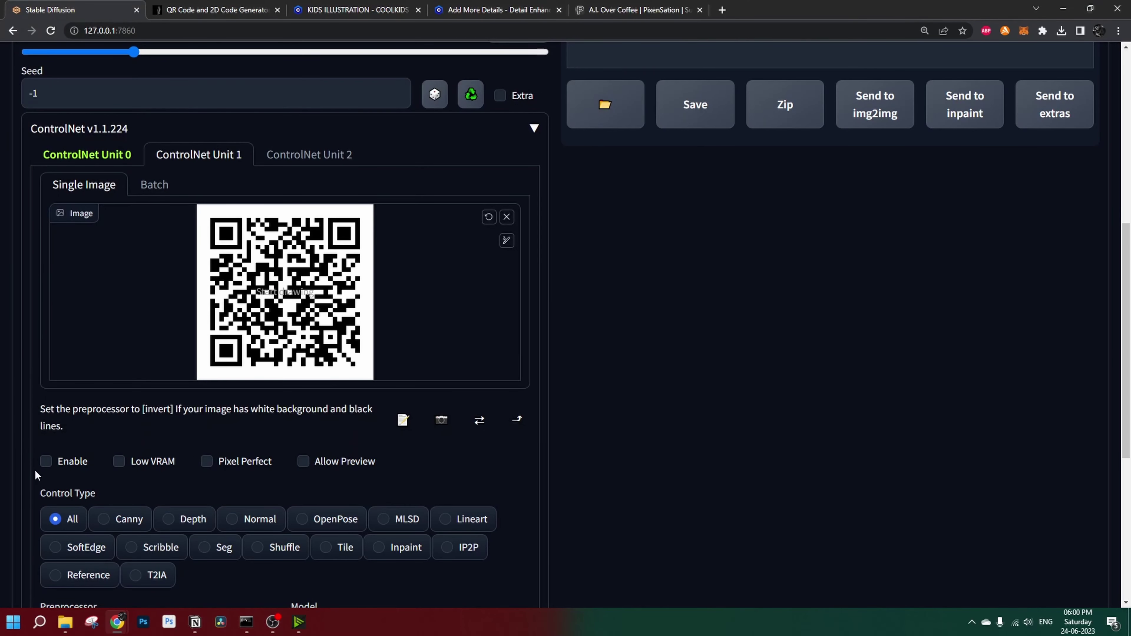
pyautogui.click(46, 461)
pyautogui.scroll(-3, 208, 356)
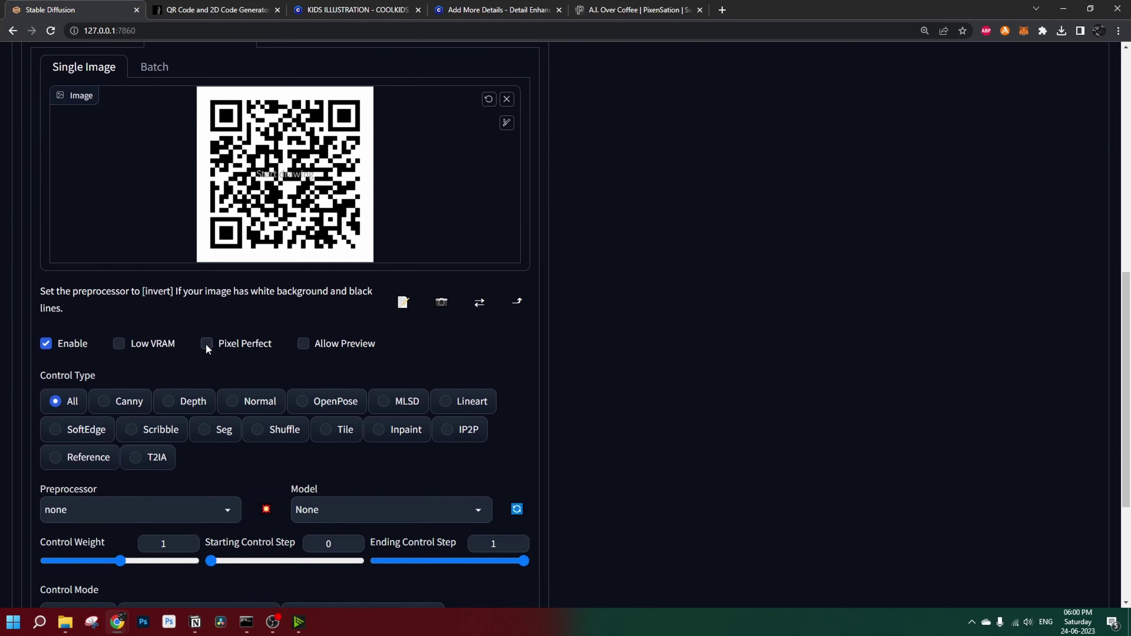
pyautogui.click(206, 343)
# Step: Give ControlNet Unit 1 the control_v11f1e_sd15_tile model, a control weight of 0.5 and a starting control step of 0.35
pyautogui.scroll(-3, 311, 378)
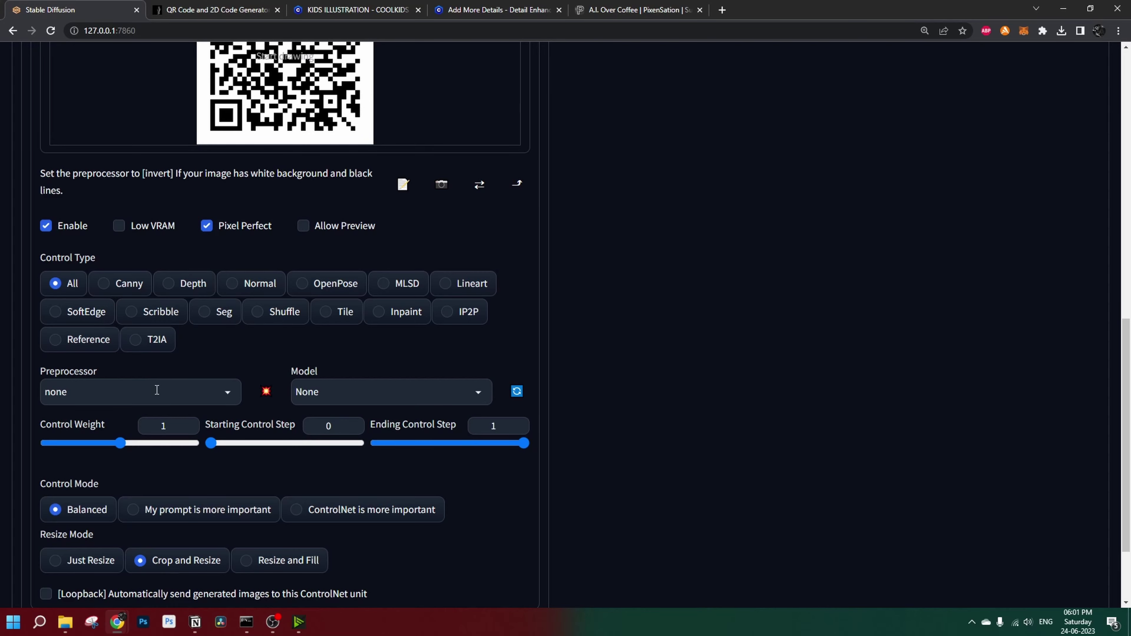
pyautogui.click(370, 392)
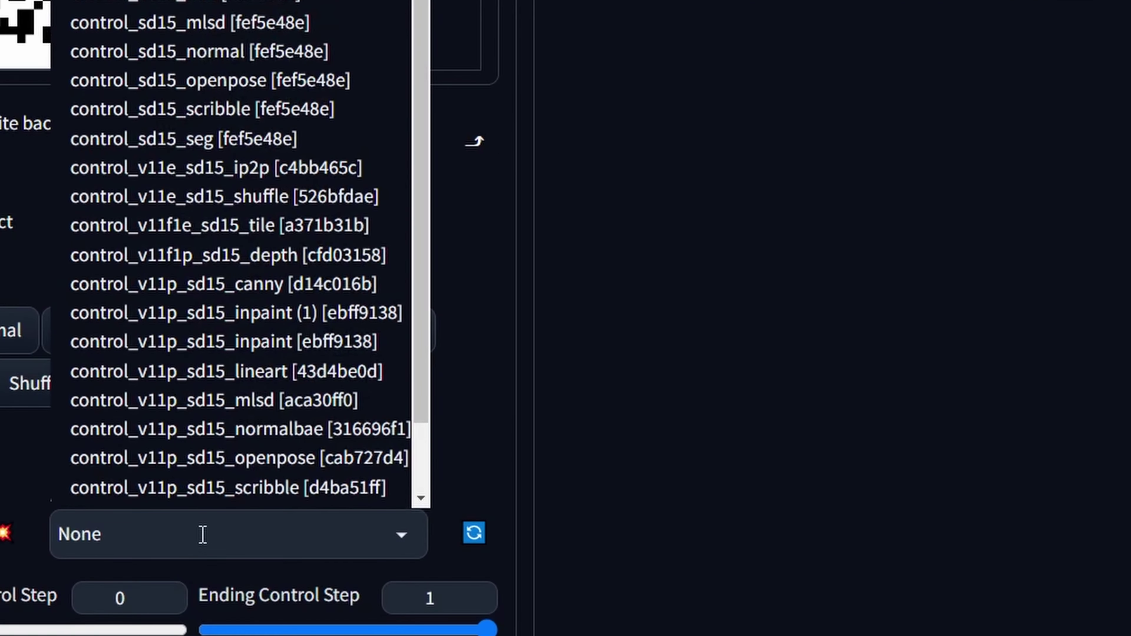
pyautogui.click(242, 231)
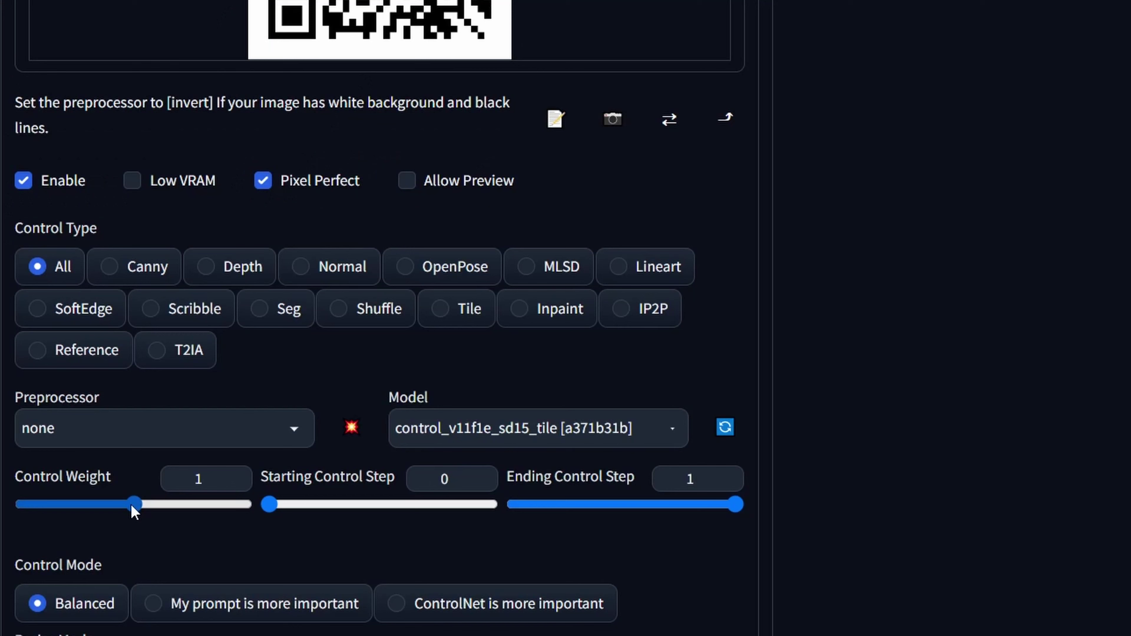
pyautogui.moveTo(132, 505); pyautogui.dragTo(82, 507)
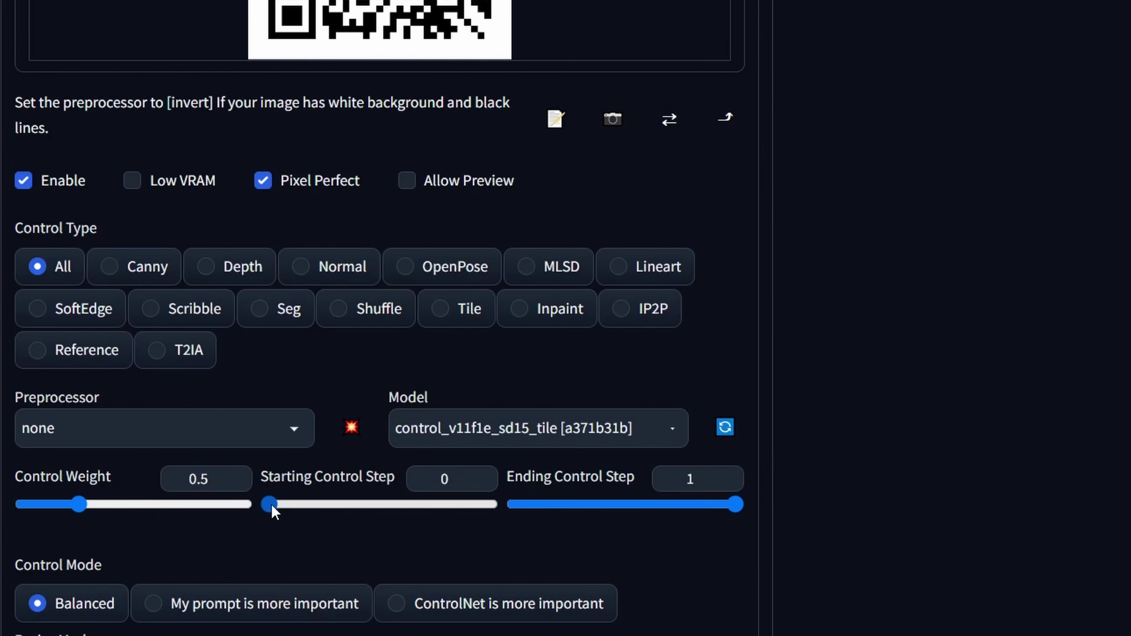
pyautogui.moveTo(270, 503); pyautogui.dragTo(335, 503)
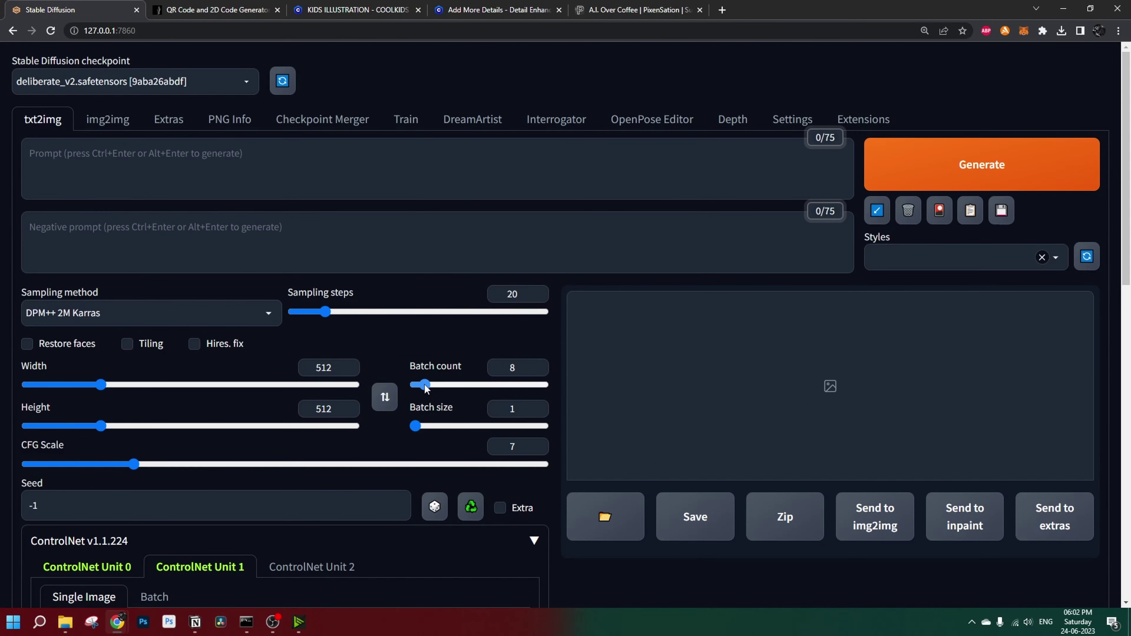
# Step: Enter the prompt "a mountain, trending in artstation, 4k, colorful"
pyautogui.click(83, 162)
pyautogui.write('a moun')
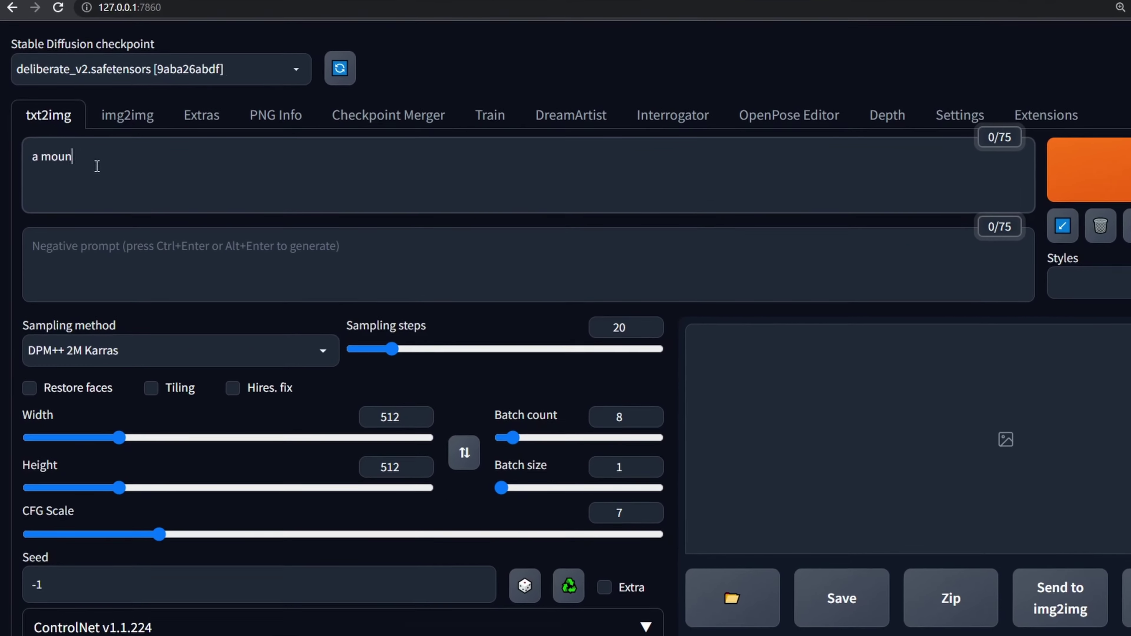
pyautogui.write('tain, trending in a')
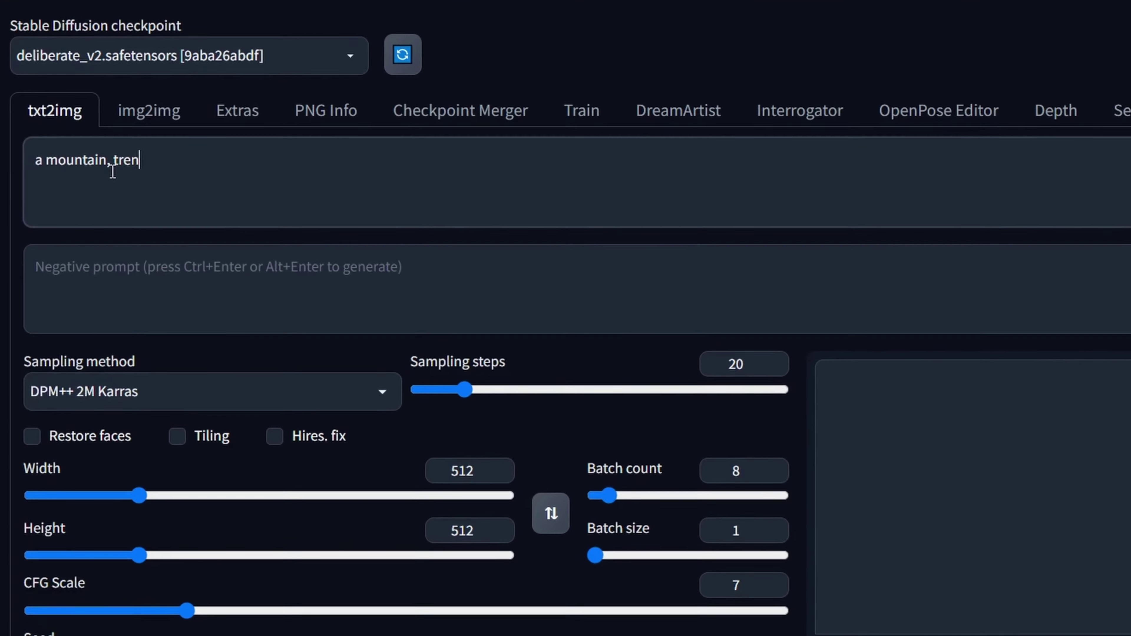
pyautogui.write('rtstation, 4k, color')
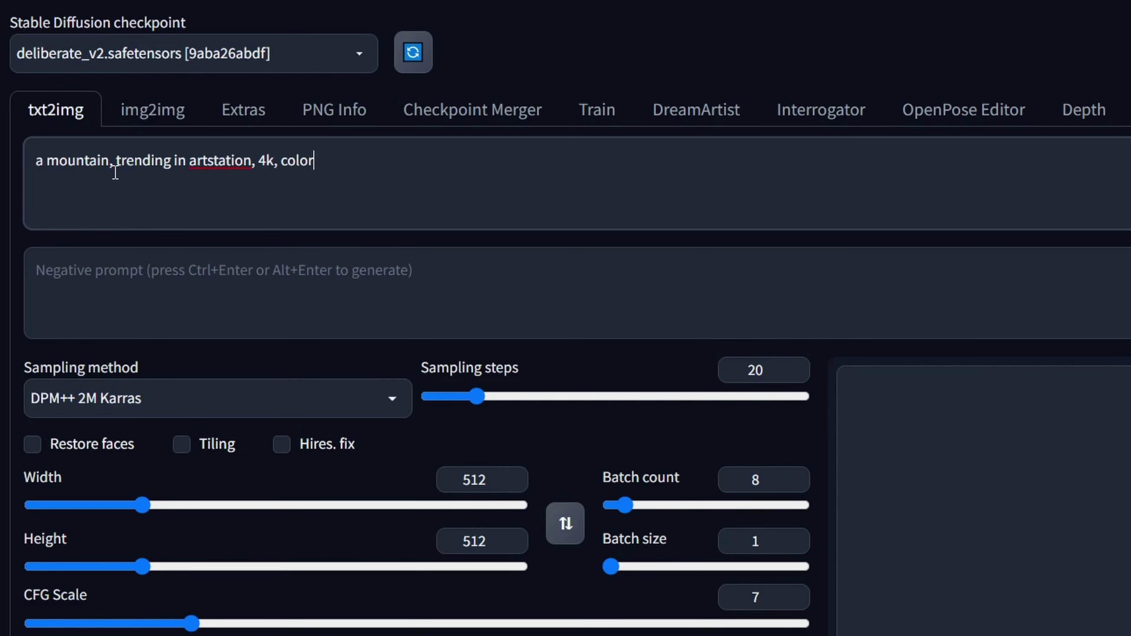
pyautogui.write('ful')
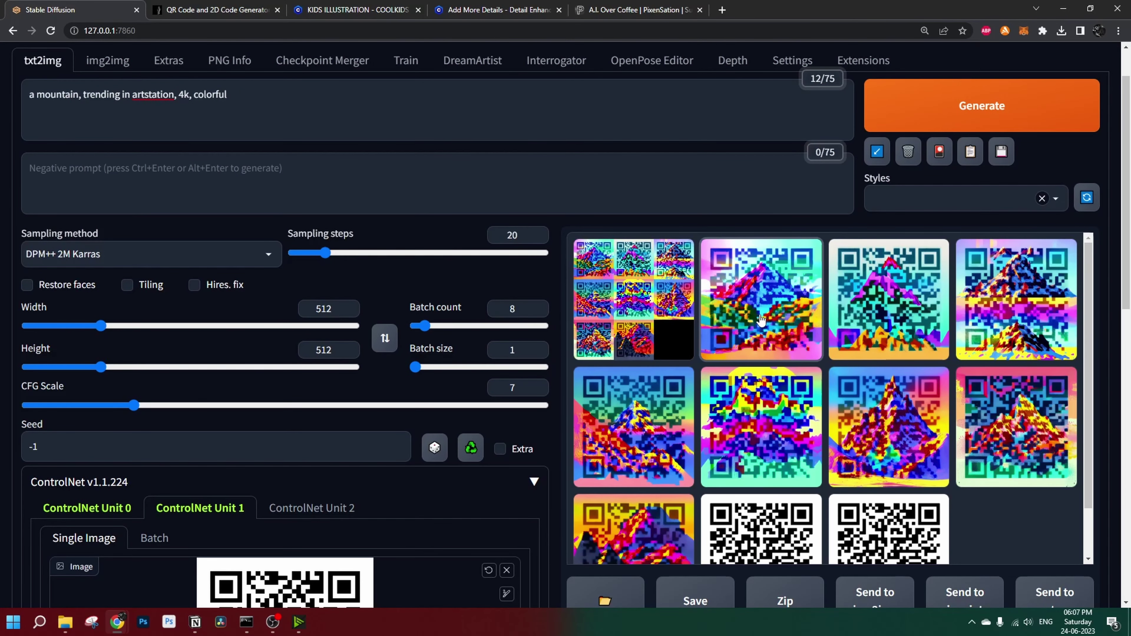
# Step: Enlarge the first generated mountain QR image and compare it with the following images one by one
pyautogui.click(760, 320)
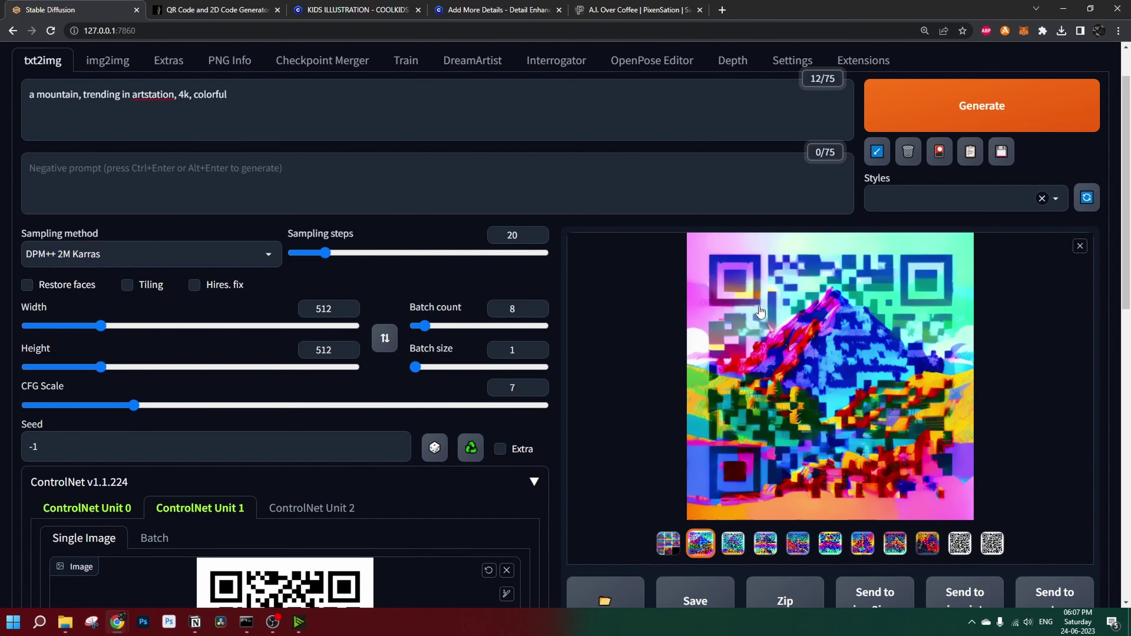
pyautogui.press('Right')
pyautogui.press('Right')
pyautogui.press('Right')
pyautogui.press('Right')
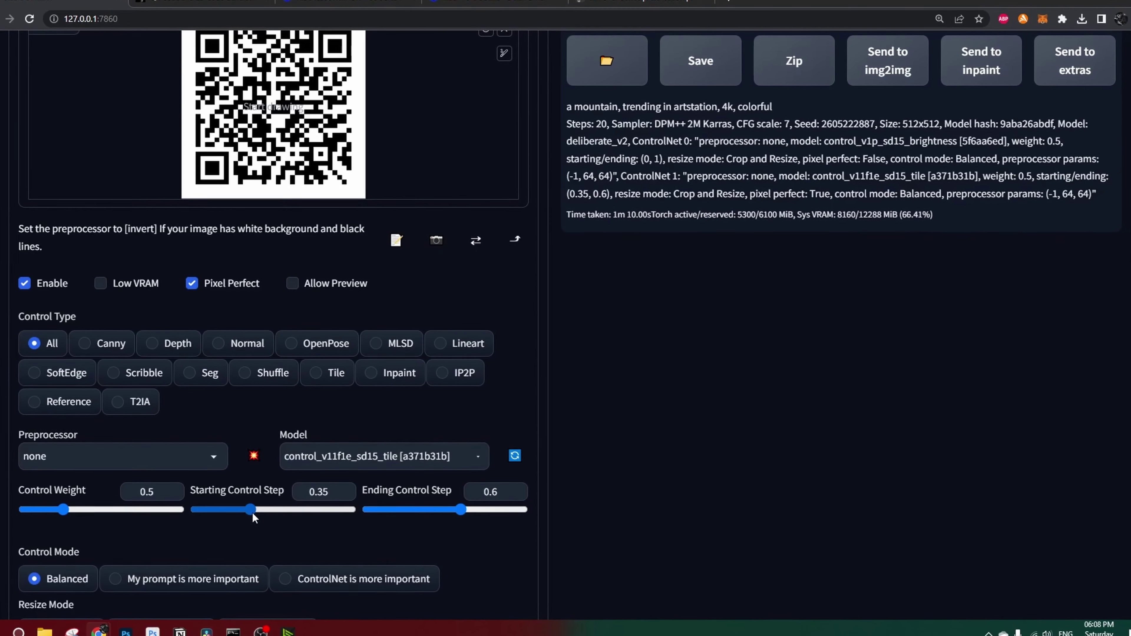
# Step: Try a starting control step of 0.25 and a higher ending control step for ControlNet Unit 1
pyautogui.moveTo(252, 512); pyautogui.dragTo(209, 526)
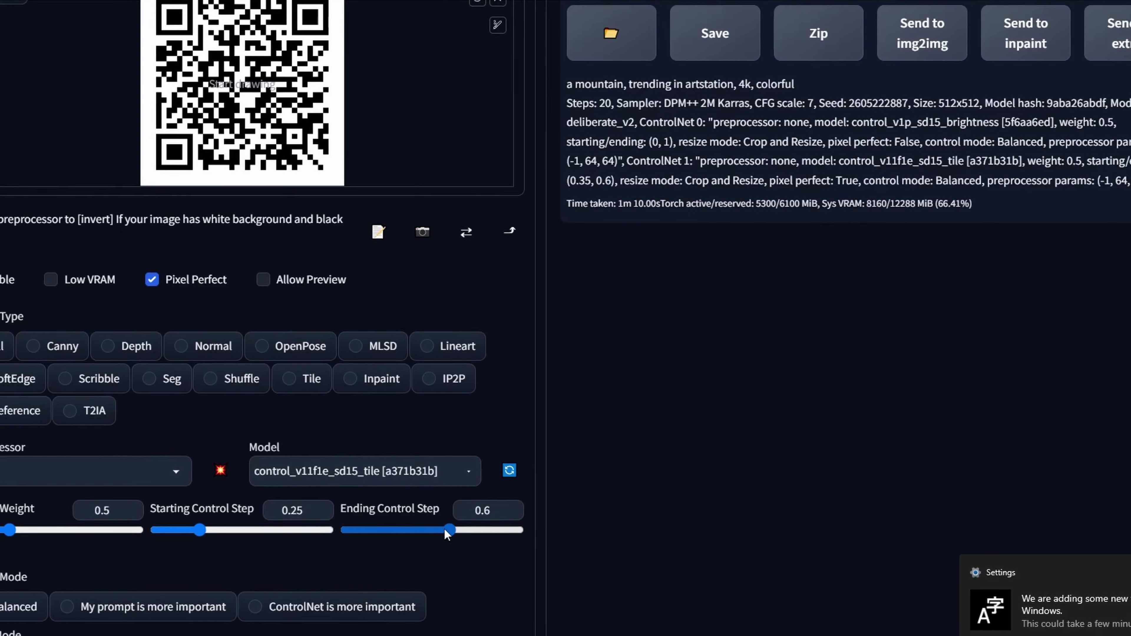
pyautogui.moveTo(444, 529); pyautogui.dragTo(459, 530)
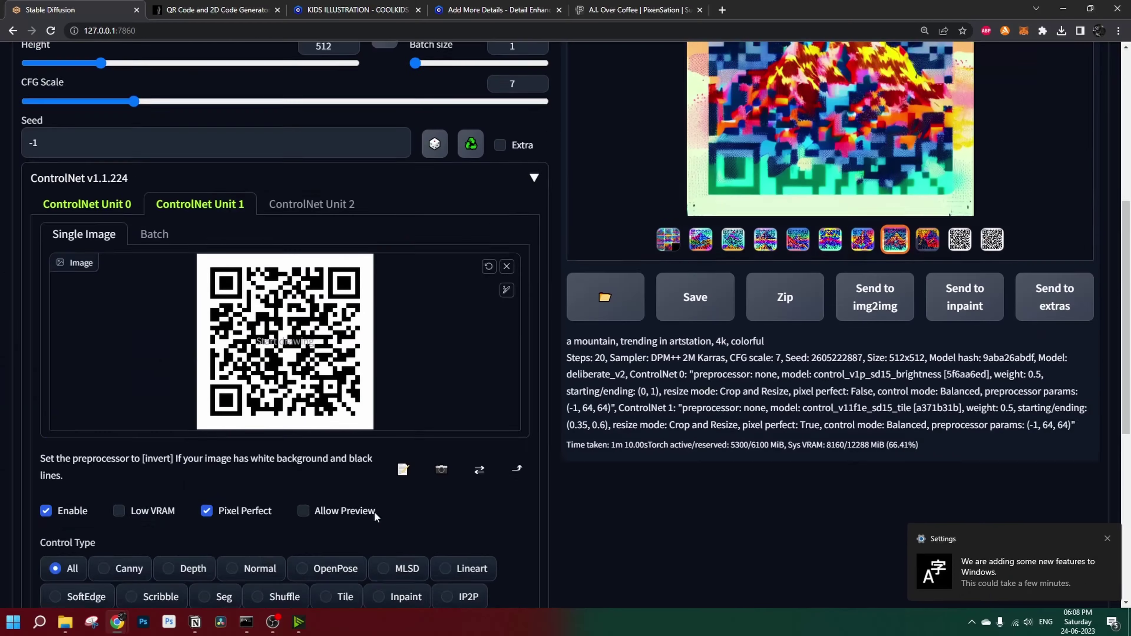
pyautogui.scroll(3, 55, 363)
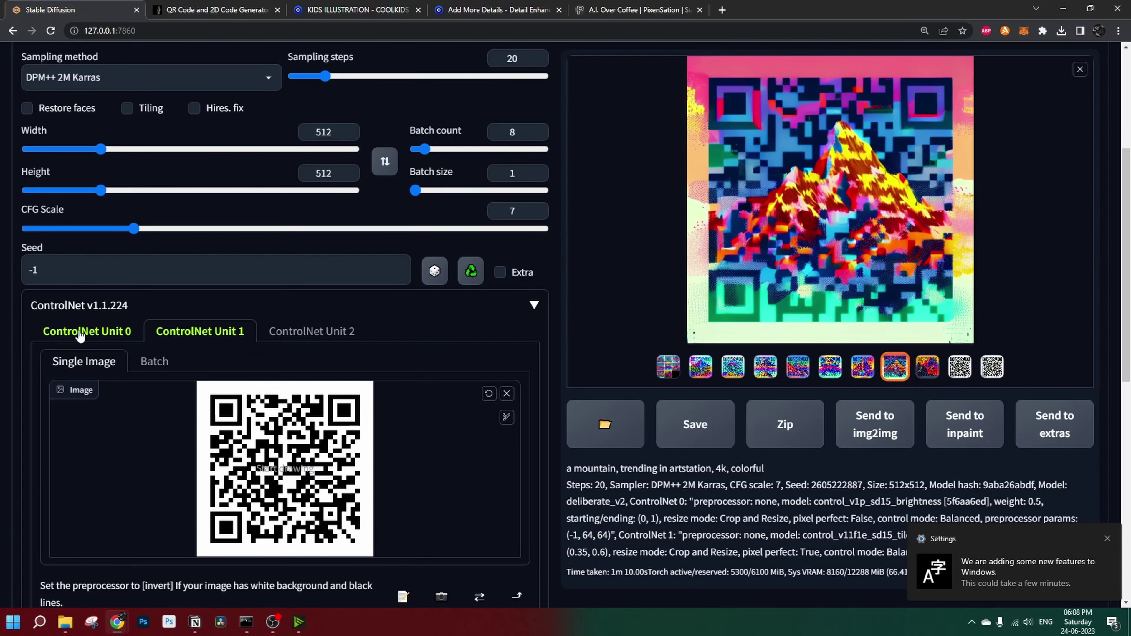
pyautogui.scroll(-6, 87, 573)
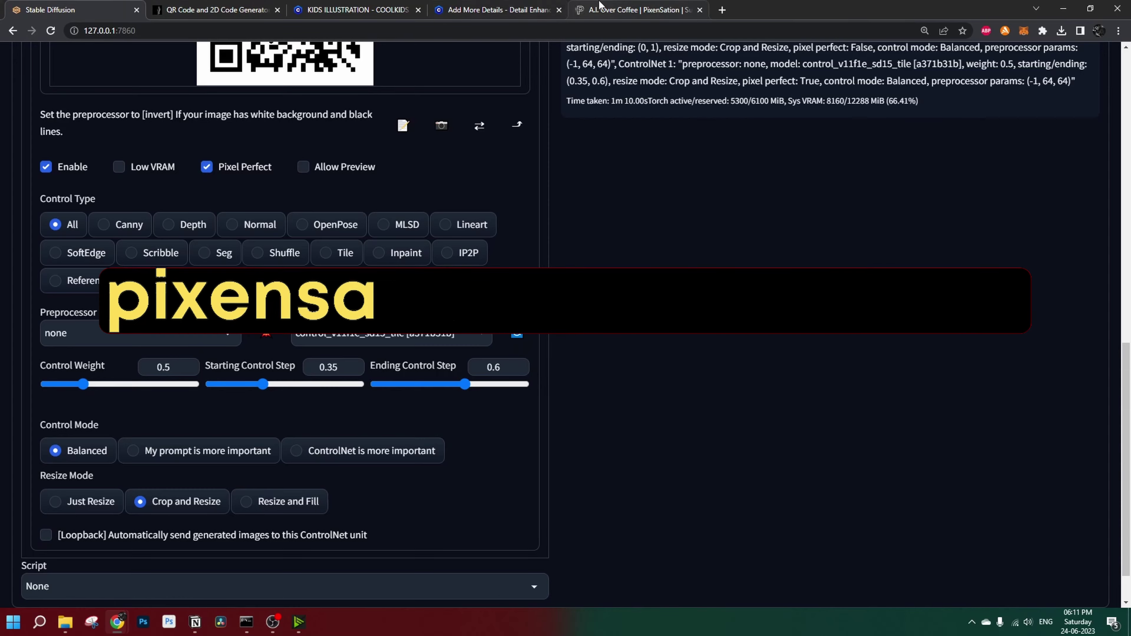
# Step: Switch to the open A.I. Over Coffee page by PixenSation
pyautogui.click(599, 6)
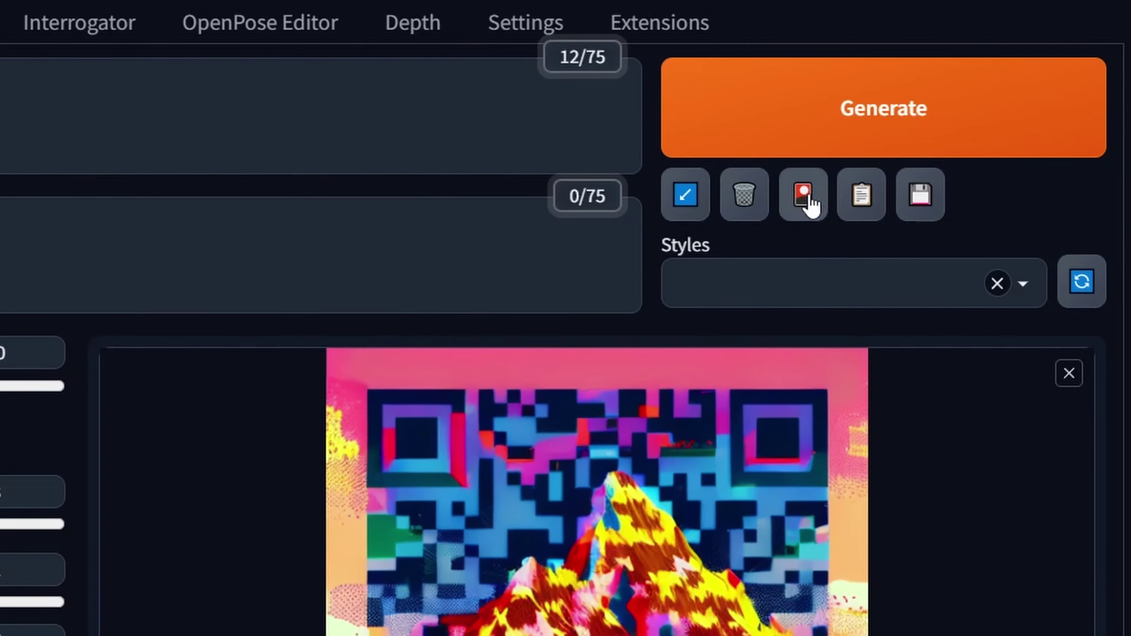
# Step: Show the available Lora models, then view the Add More Details LoRA page on Civitai and return to Stable Diffusion
pyautogui.click(1013, 189)
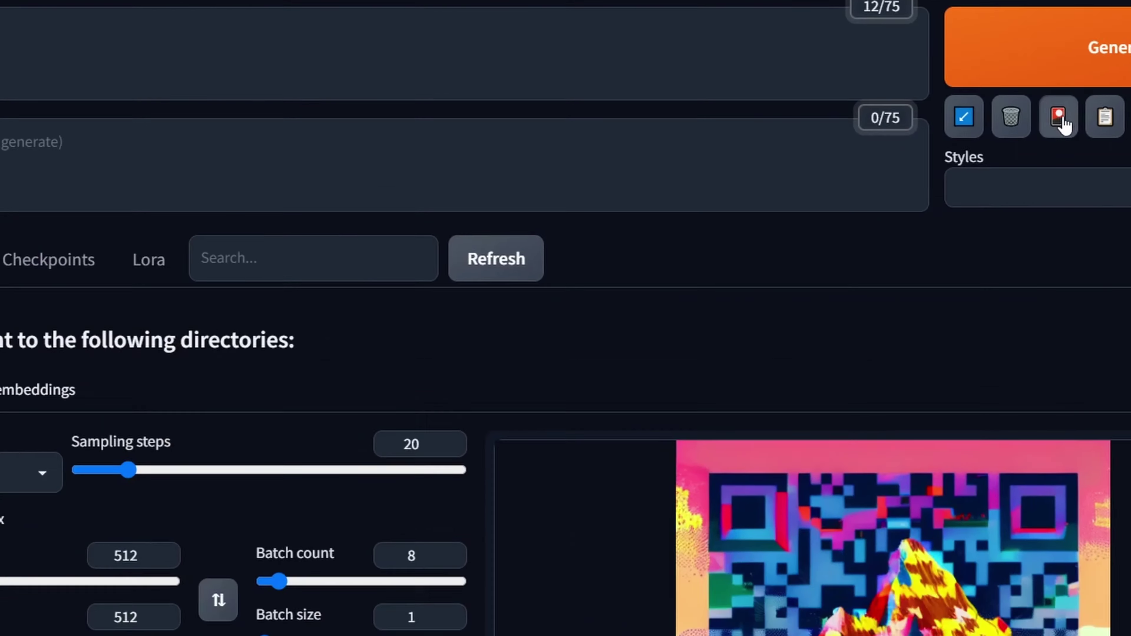
pyautogui.click(149, 259)
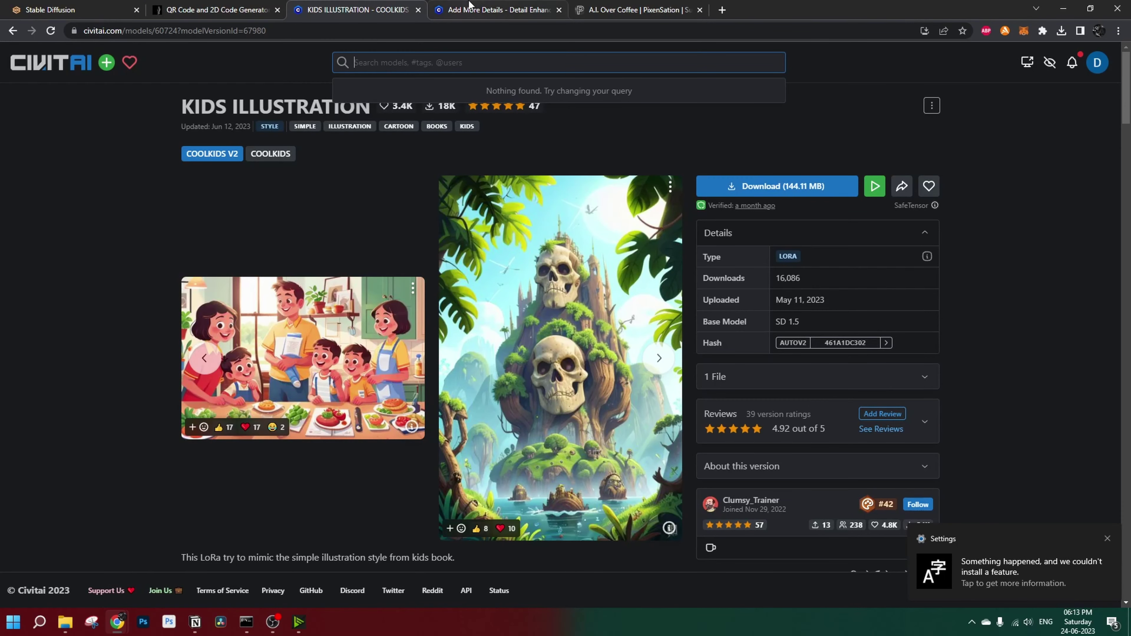
pyautogui.click(481, 9)
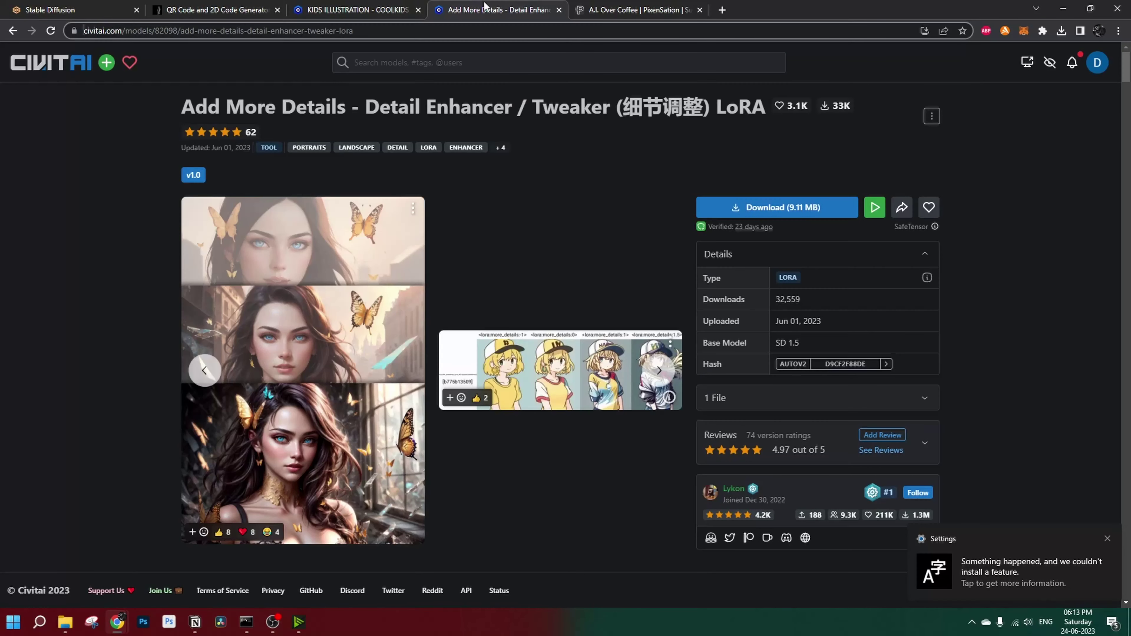
pyautogui.click(31, 6)
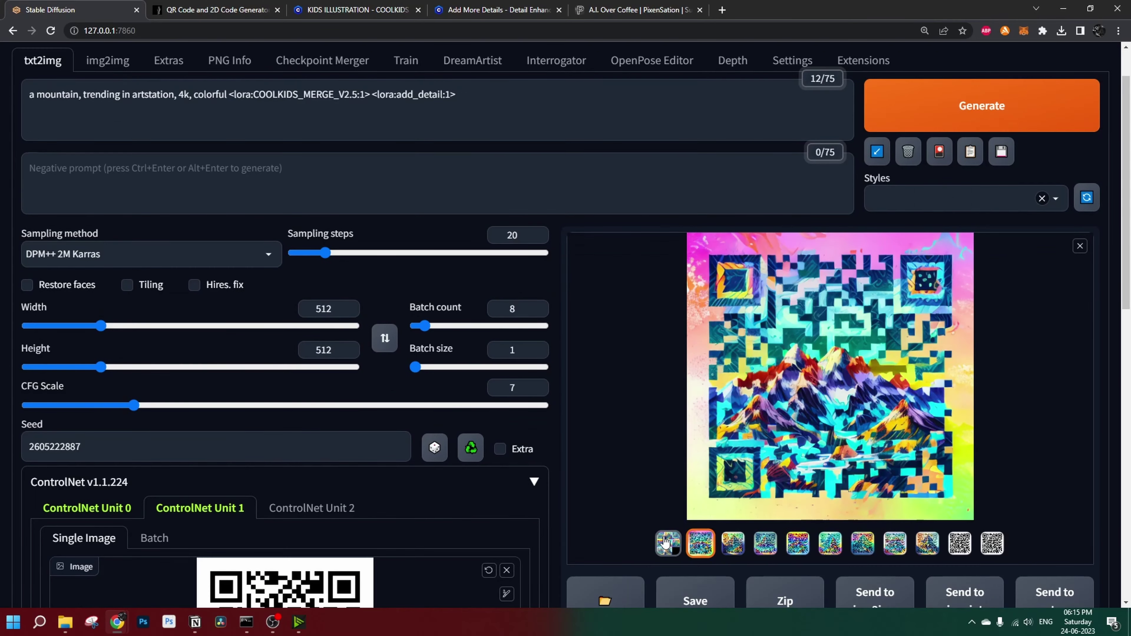
# Step: Compare the mountain QR images generated with the COOLKIDS_MERGE_V2.5 and add_detail LoRAs one by one, from the second image onward
pyautogui.click(732, 542)
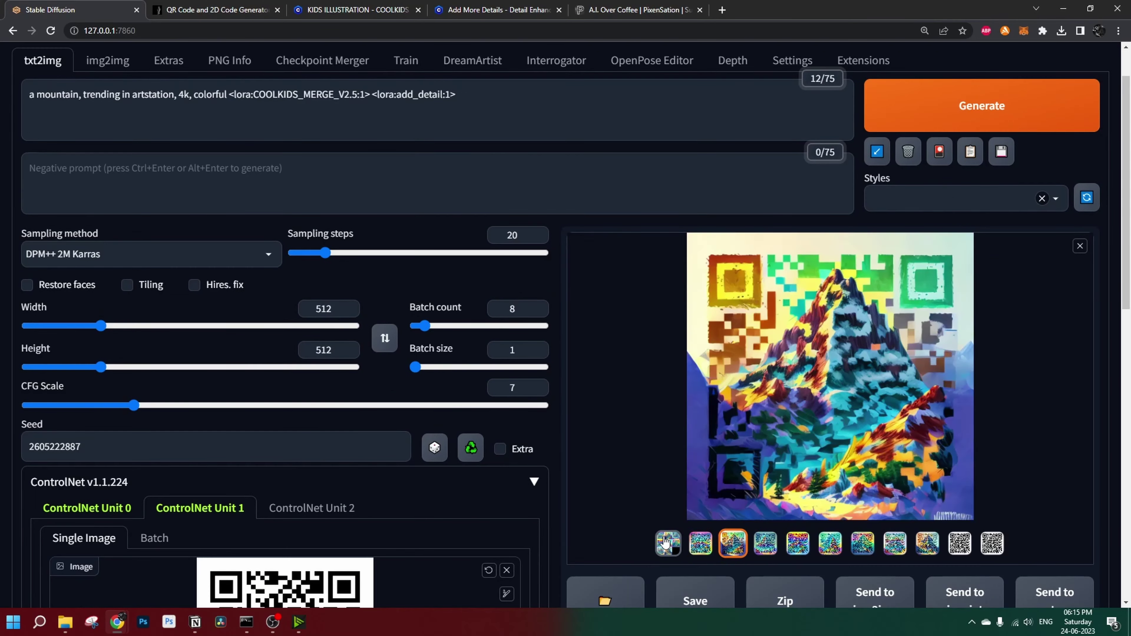
pyautogui.press('Right')
pyautogui.press('Right')
pyautogui.press('Right')
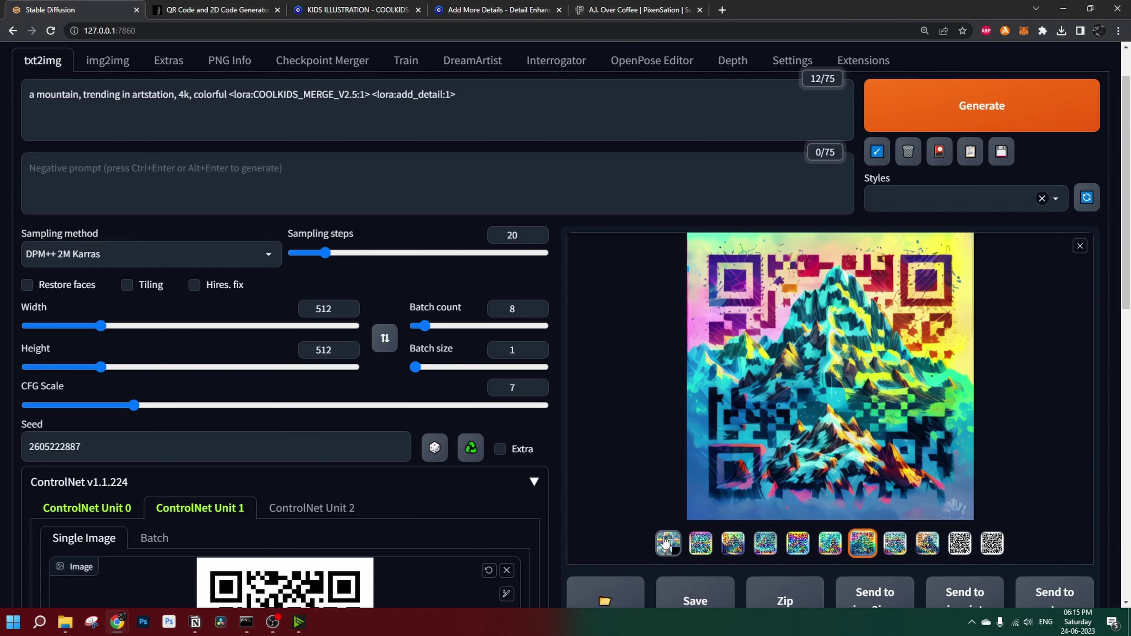
pyautogui.press('Right')
pyautogui.press('Right')
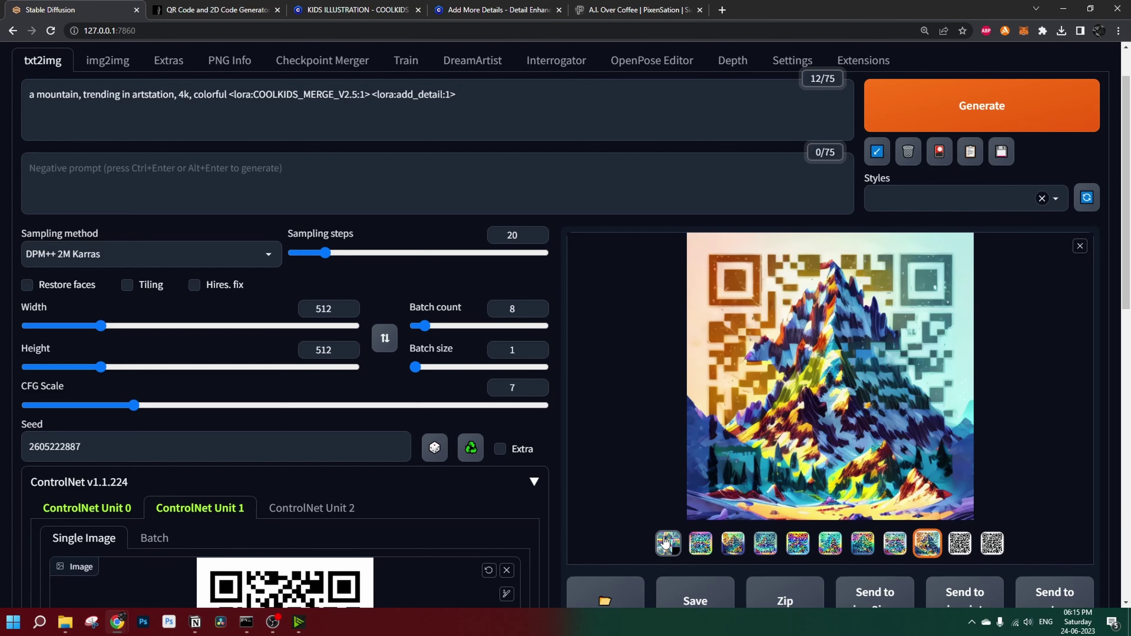